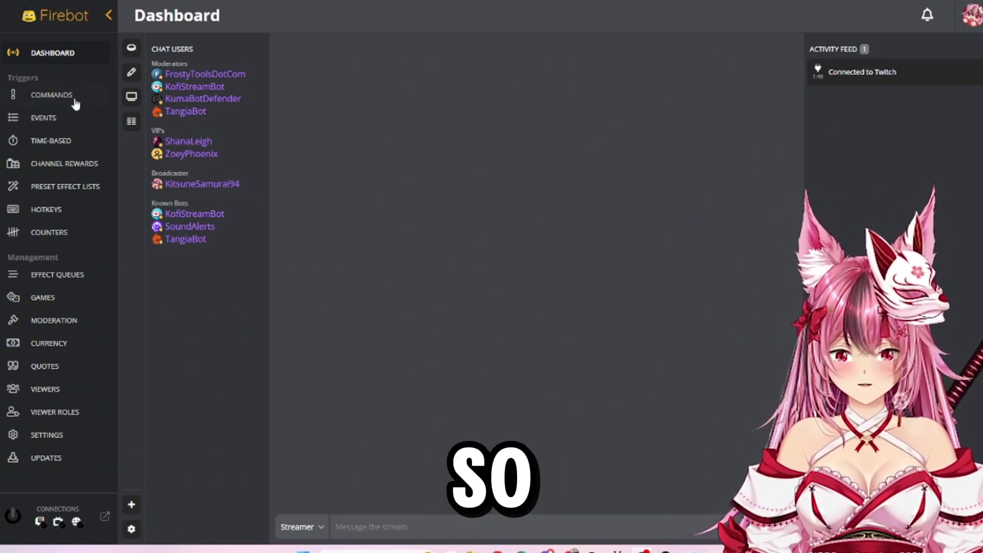
Step: Create a new event set named Test in the Events section
{"action": "left_click", "coordinate": [56, 128]}
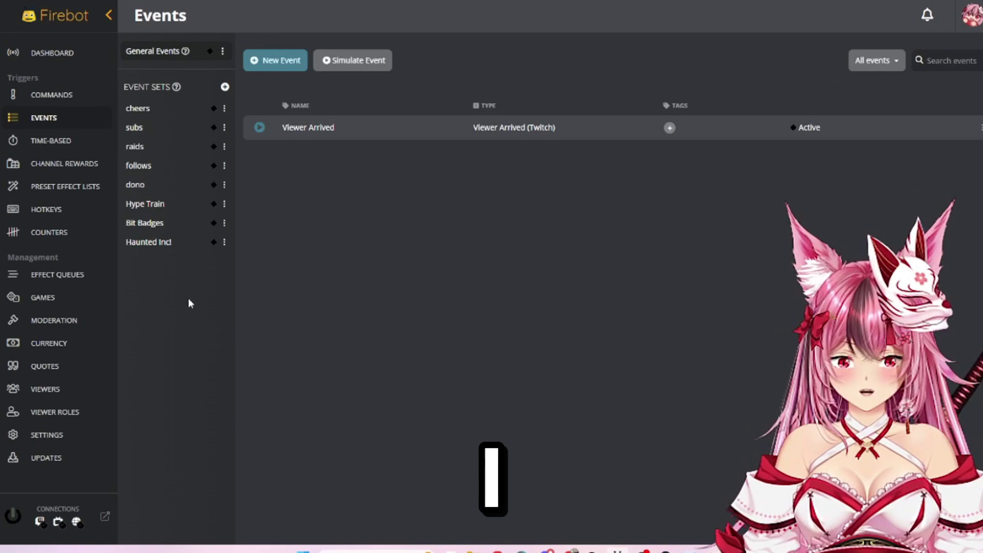
{"action": "left_click", "coordinate": [224, 87]}
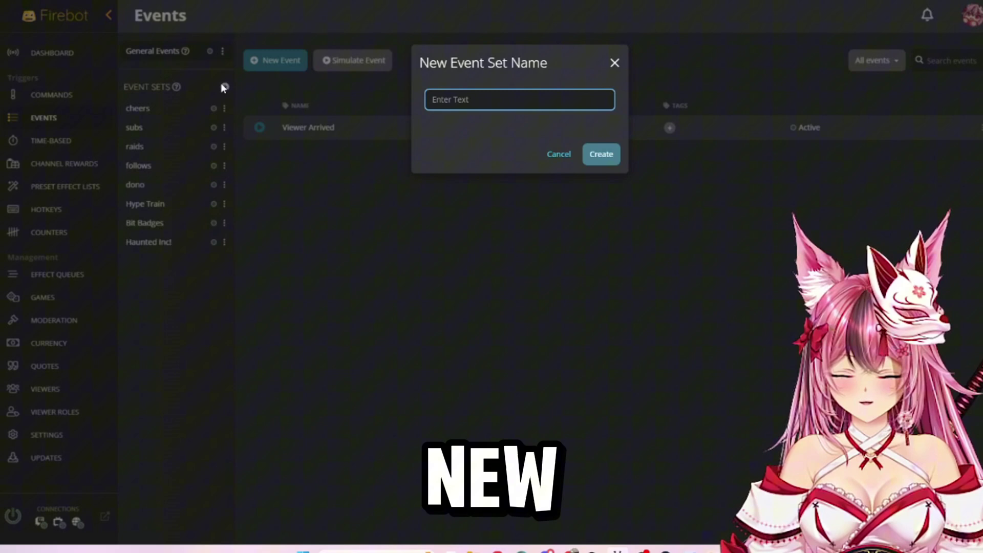
{"action": "type", "text": "Test"}
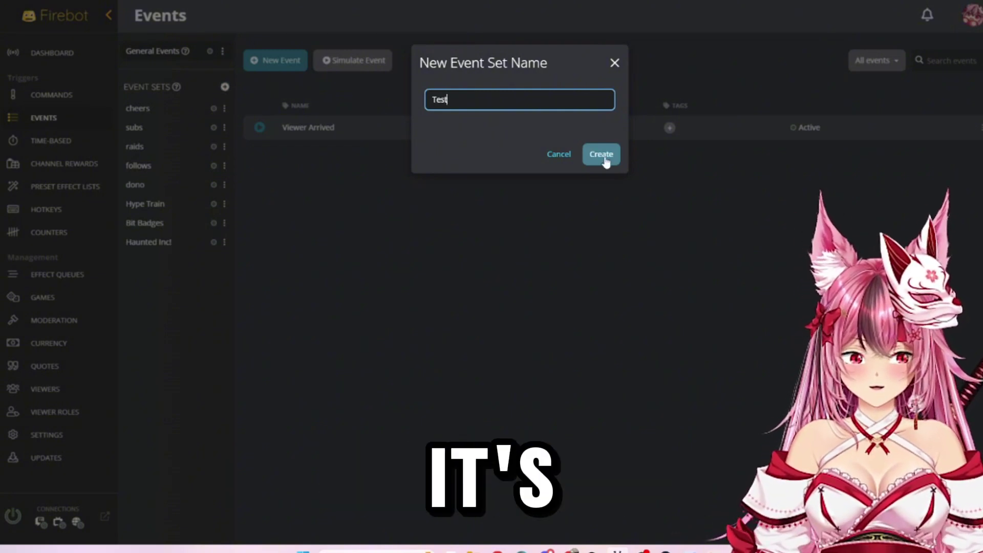
{"action": "left_click", "coordinate": [602, 155]}
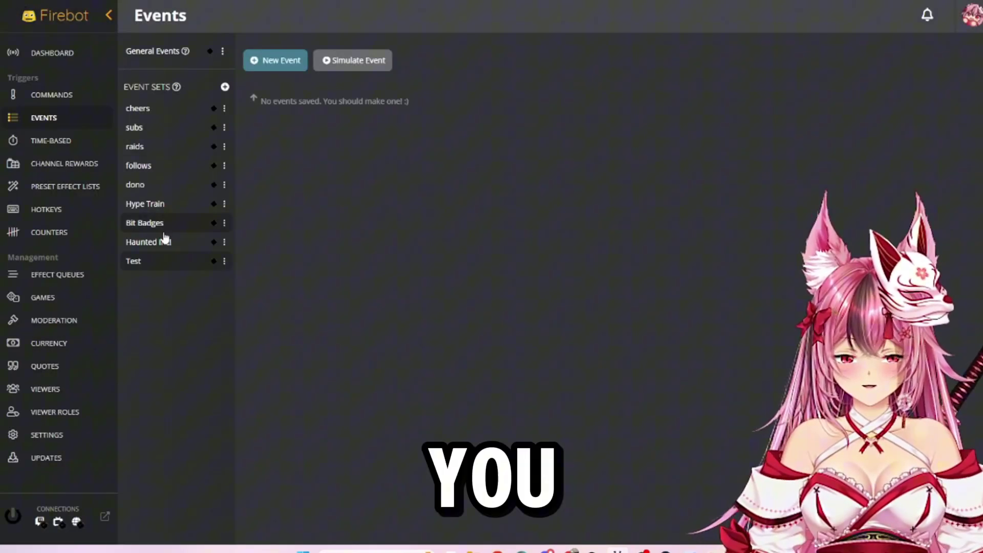
Step: Add a new event to the Test event set, triggered on Viewer Arrived (Twitch)
{"action": "left_click", "coordinate": [165, 244]}
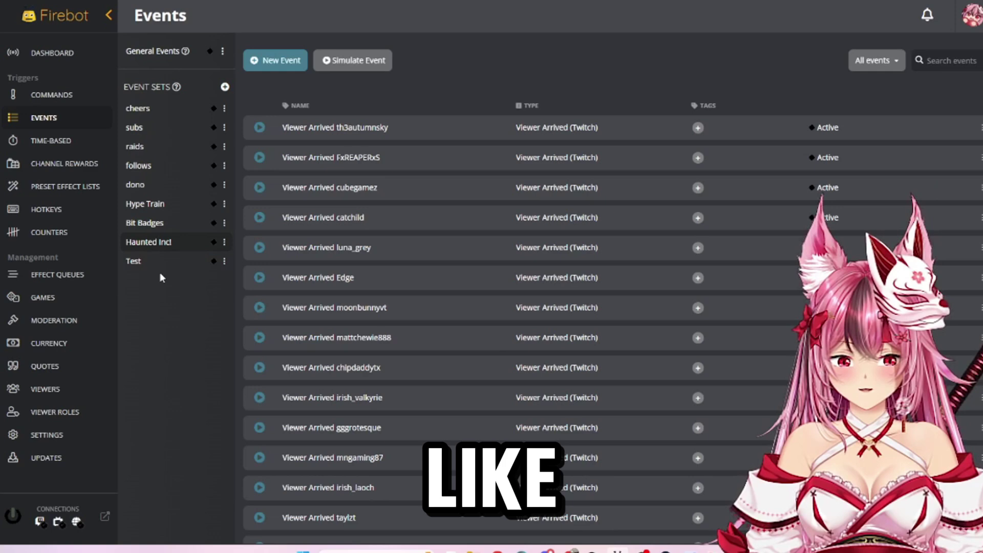
{"action": "left_click", "coordinate": [161, 268]}
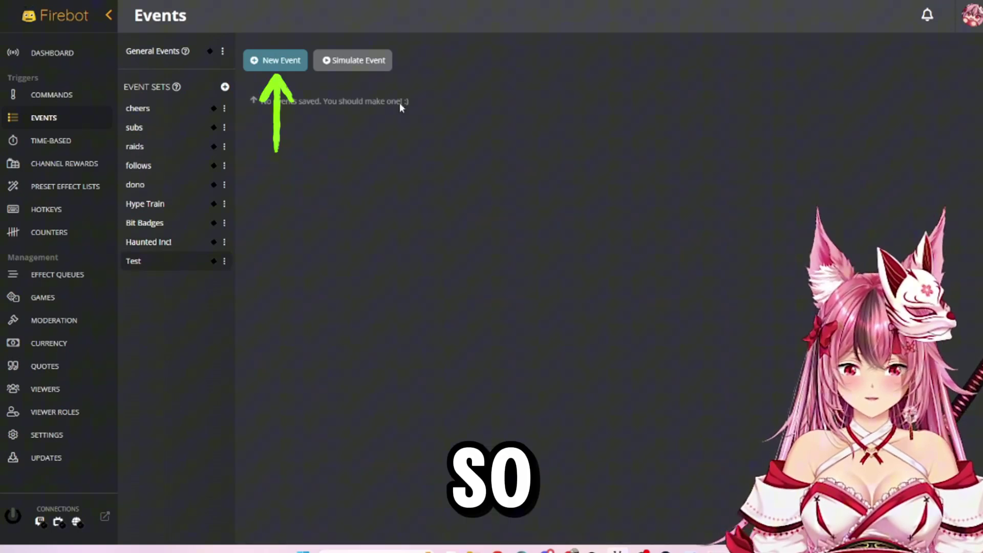
{"action": "left_click", "coordinate": [284, 62]}
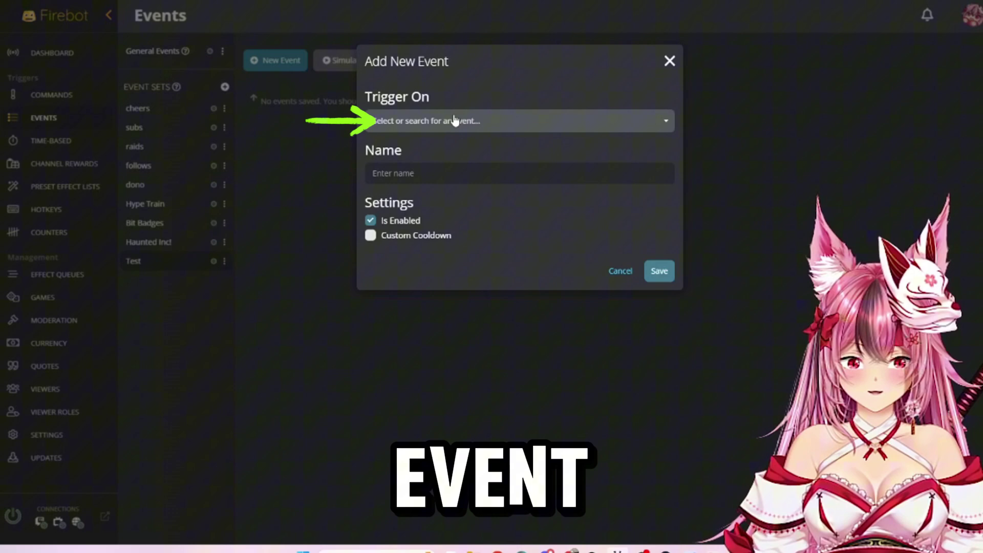
{"action": "left_click", "coordinate": [455, 120]}
{"action": "scroll", "coordinate": [466, 194], "scroll_direction": "down", "scroll_amount": 5}
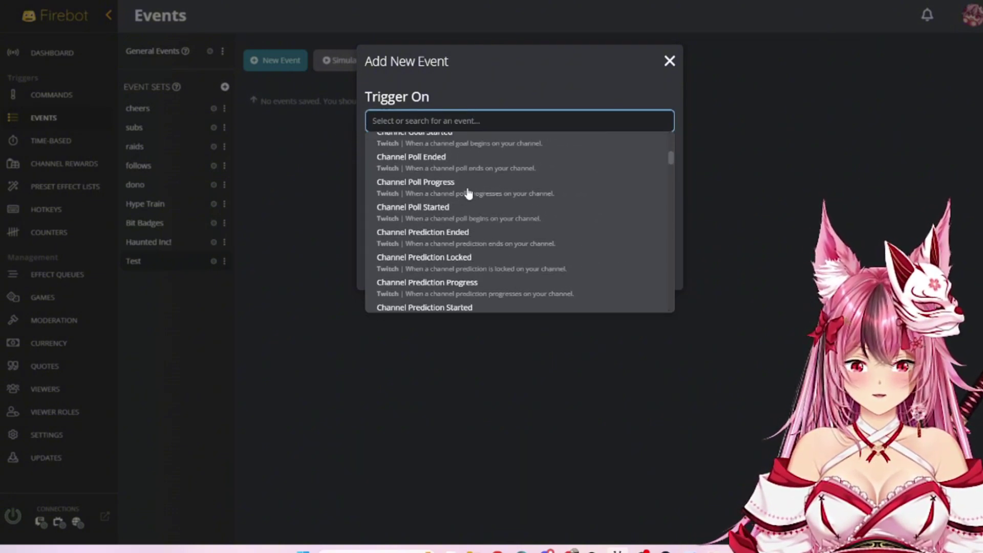
{"action": "scroll", "coordinate": [467, 193], "scroll_direction": "down", "scroll_amount": 3}
{"action": "type", "text": "view"}
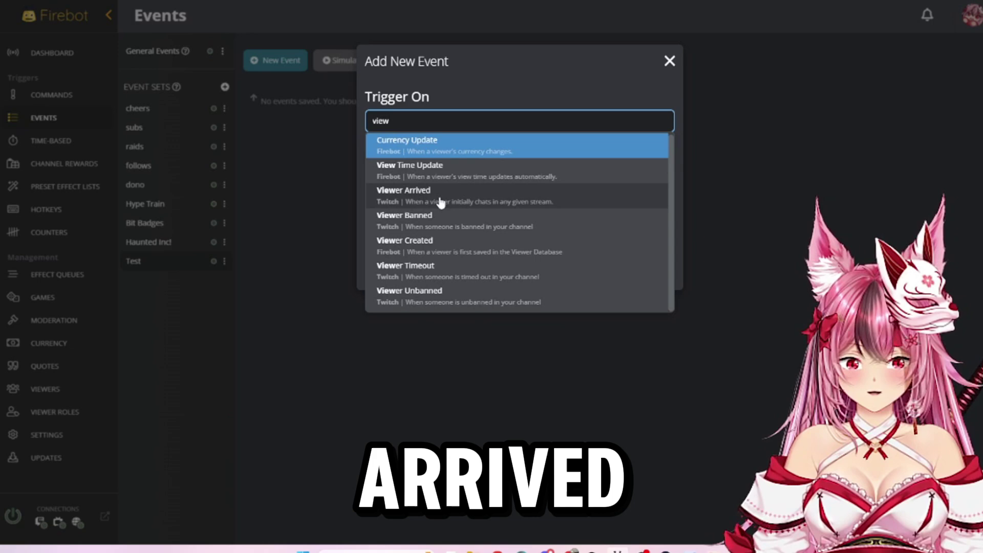
{"action": "left_click", "coordinate": [463, 194]}
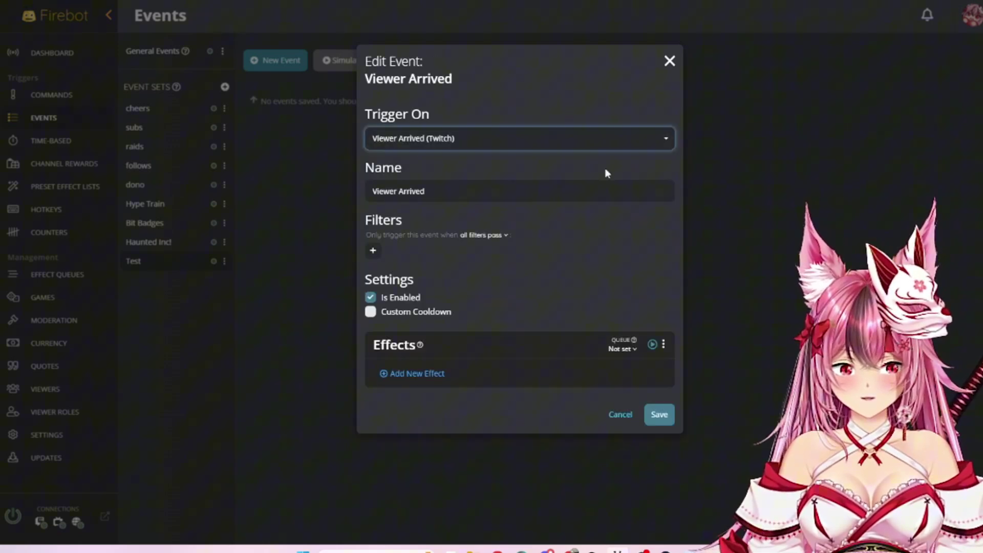
Step: Rename the new Viewer Arrived event with the broadcaster's Twitch username
{"action": "triple_click", "coordinate": [455, 190]}
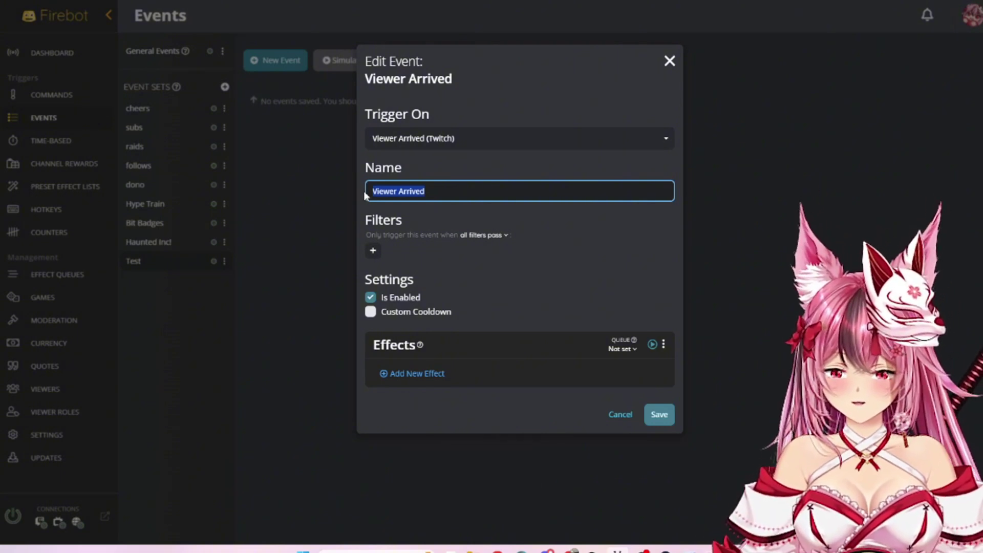
{"action": "type", "text": "Kit"}
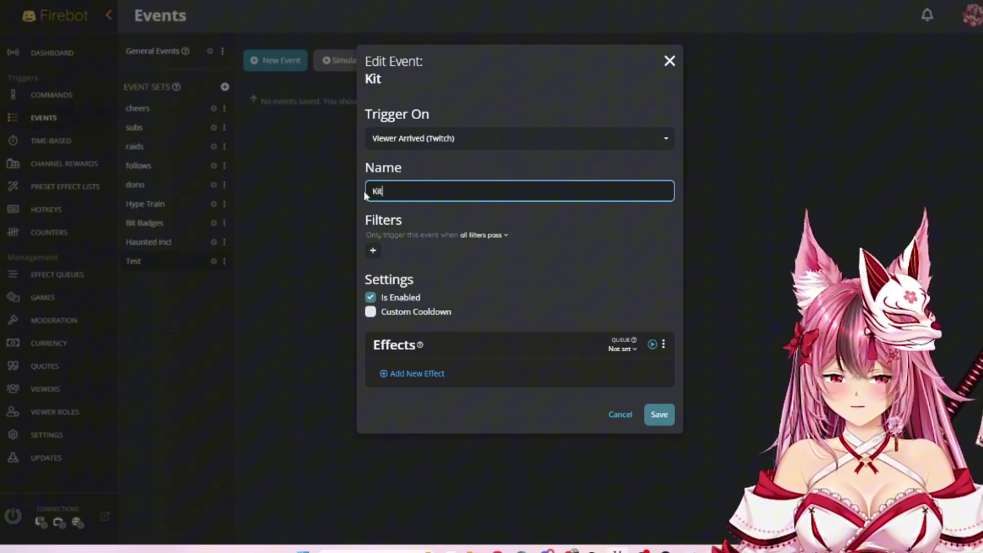
{"action": "type", "text": "suneSamurai94"}
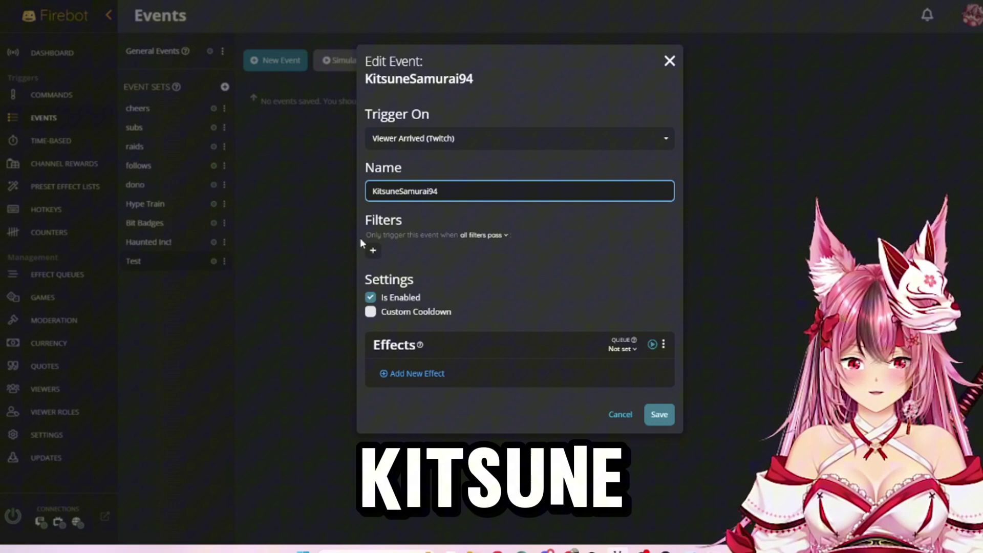
Step: Add an event filter requiring that Username is the broadcaster's Twitch username, copied from the event name
{"action": "left_click_drag", "start_coordinate": [438, 191], "coordinate": [389, 191]}
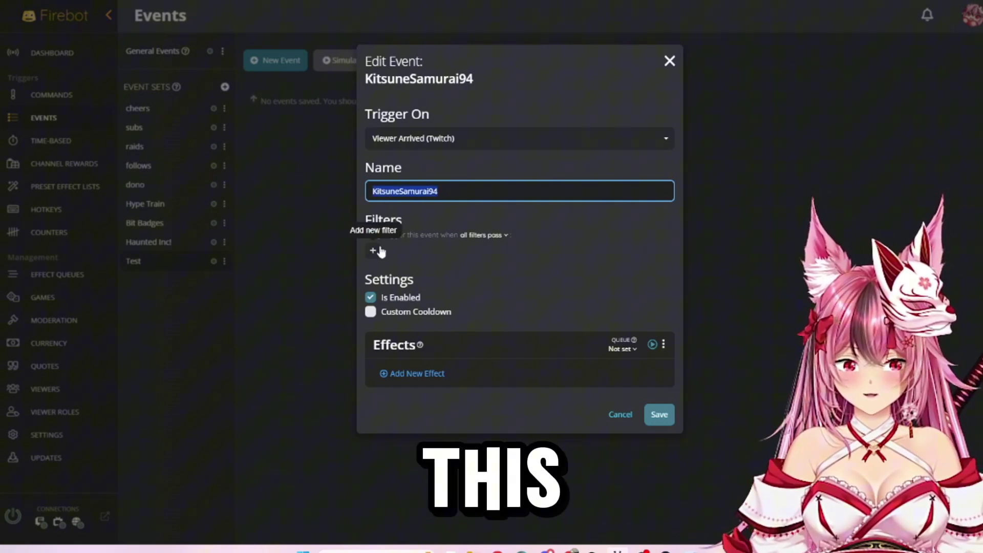
{"action": "left_click", "coordinate": [378, 251]}
{"action": "left_click", "coordinate": [378, 251]}
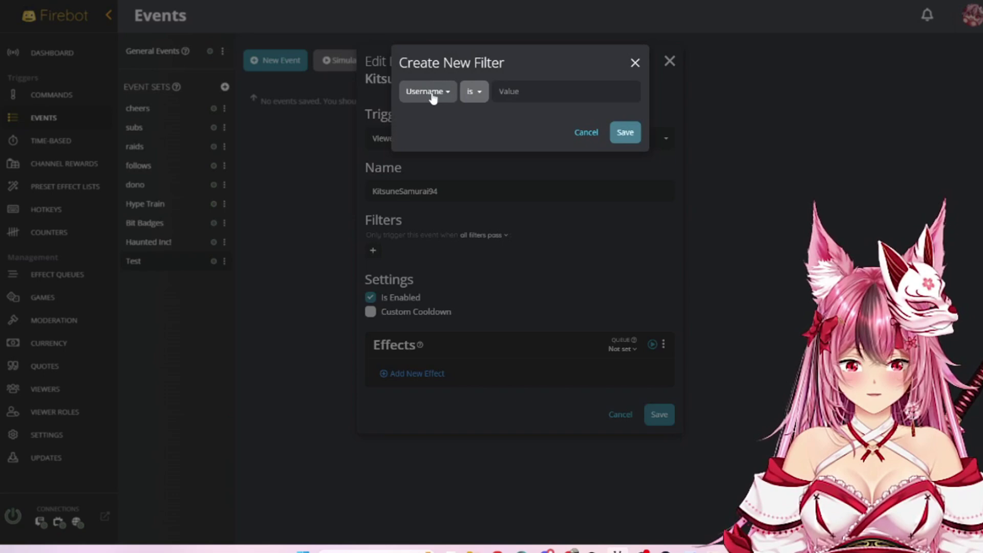
{"action": "left_click", "coordinate": [473, 92]}
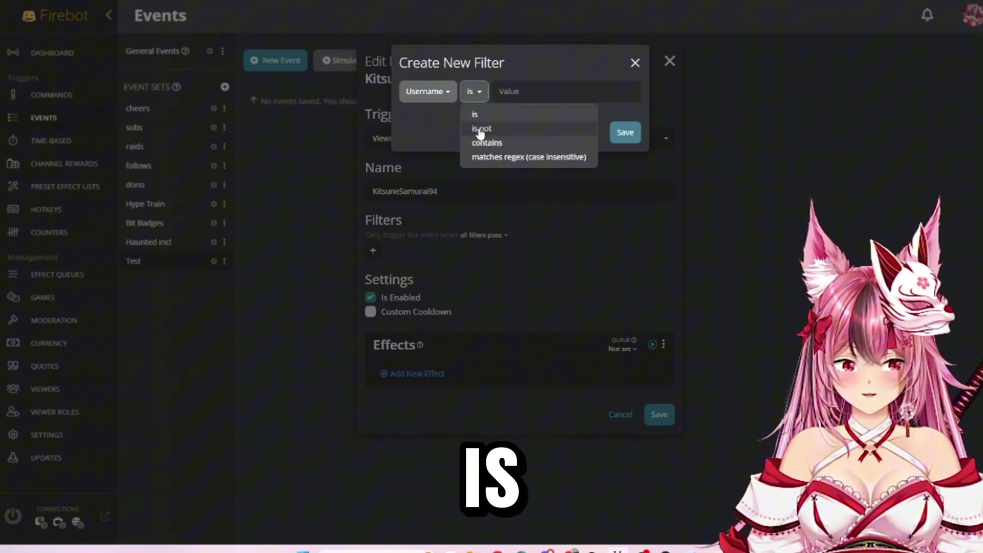
{"action": "left_click", "coordinate": [437, 92]}
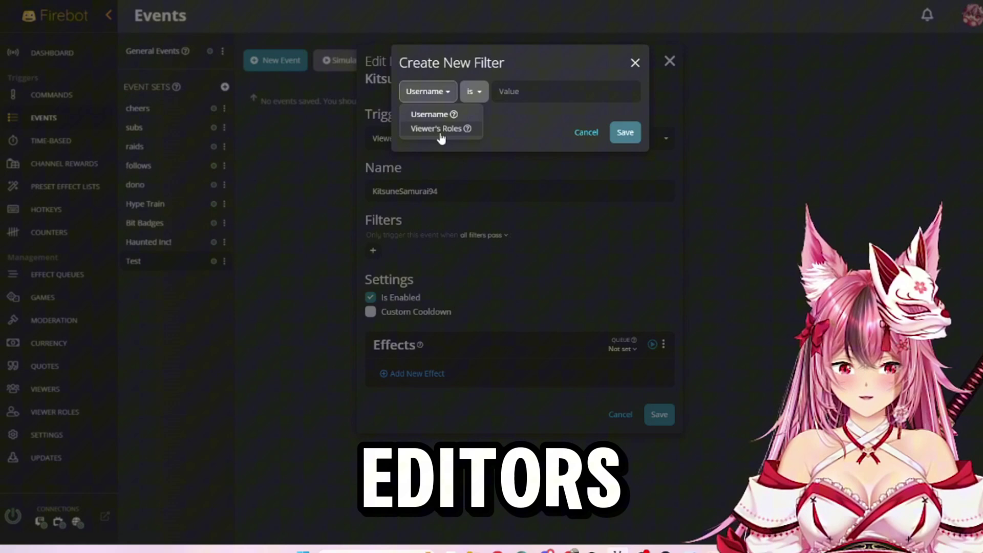
{"action": "left_click", "coordinate": [430, 111]}
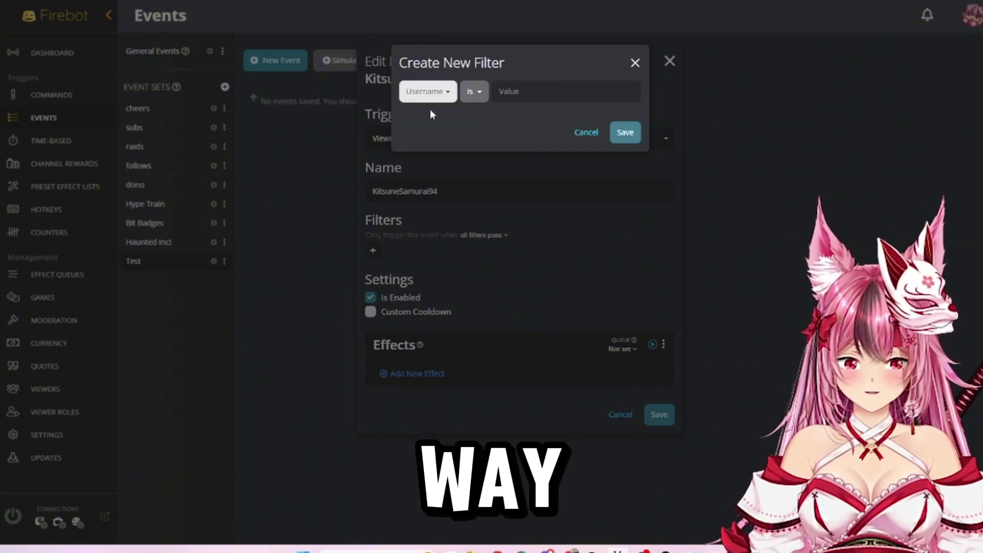
{"action": "left_click", "coordinate": [580, 85]}
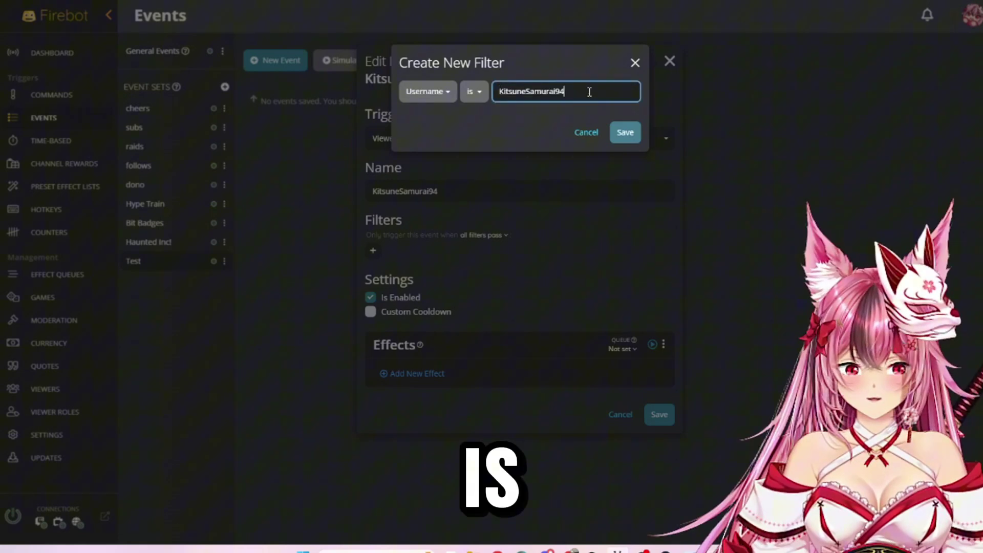
{"action": "left_click", "coordinate": [625, 132]}
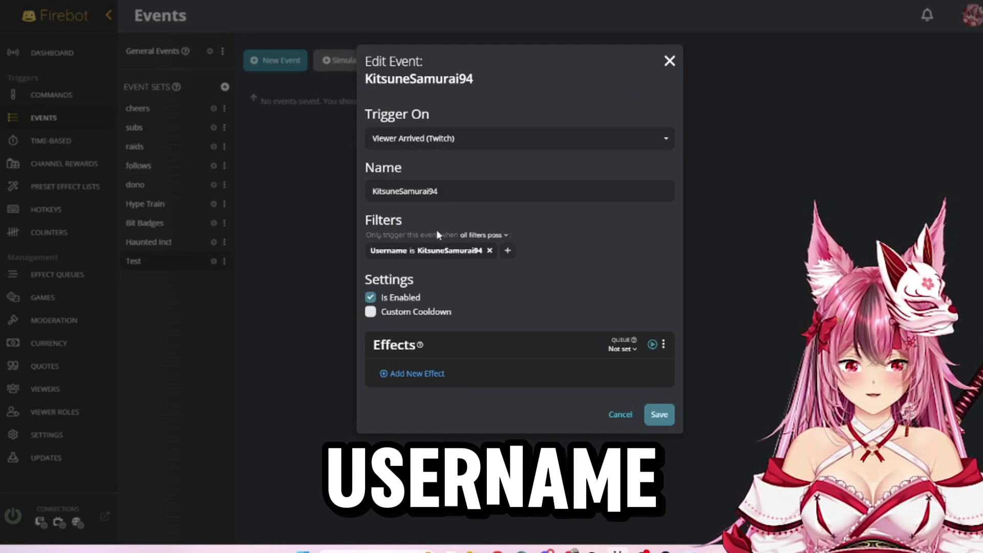
Step: Choose Firebot Shoutout as a new effect for the event
{"action": "left_click", "coordinate": [421, 374]}
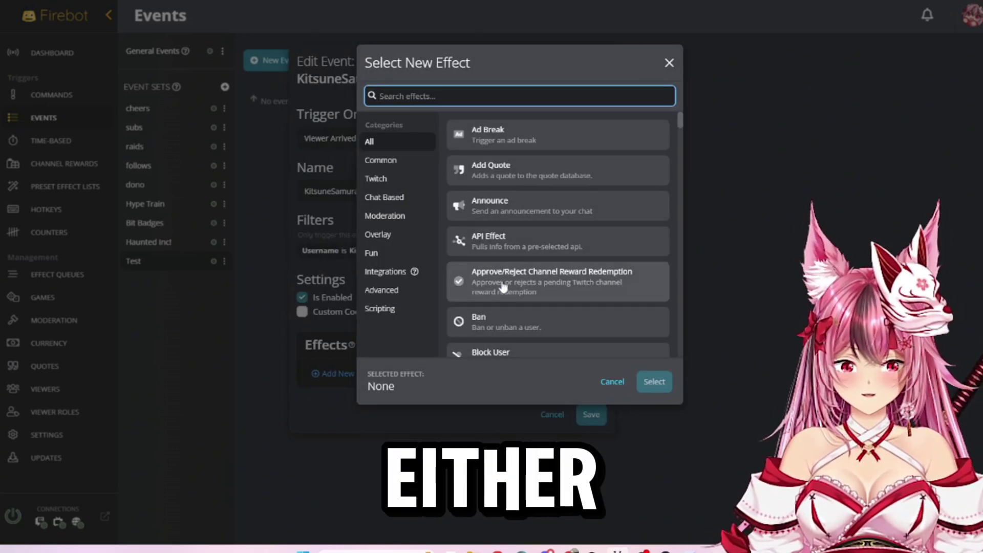
{"action": "scroll", "coordinate": [506, 287], "scroll_direction": "down", "scroll_amount": 3}
{"action": "type", "text": "firebo"}
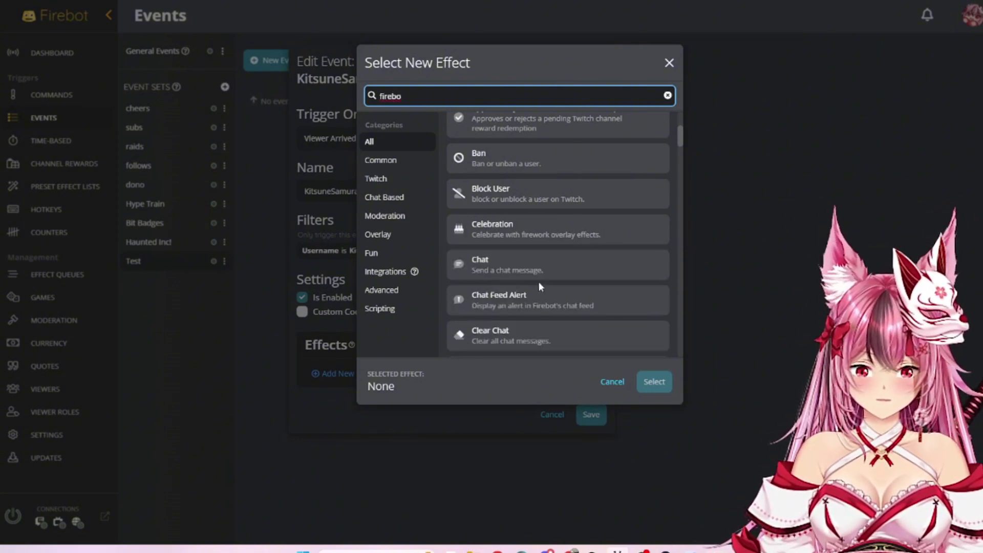
{"action": "scroll", "coordinate": [538, 286], "scroll_direction": "up", "scroll_amount": 3}
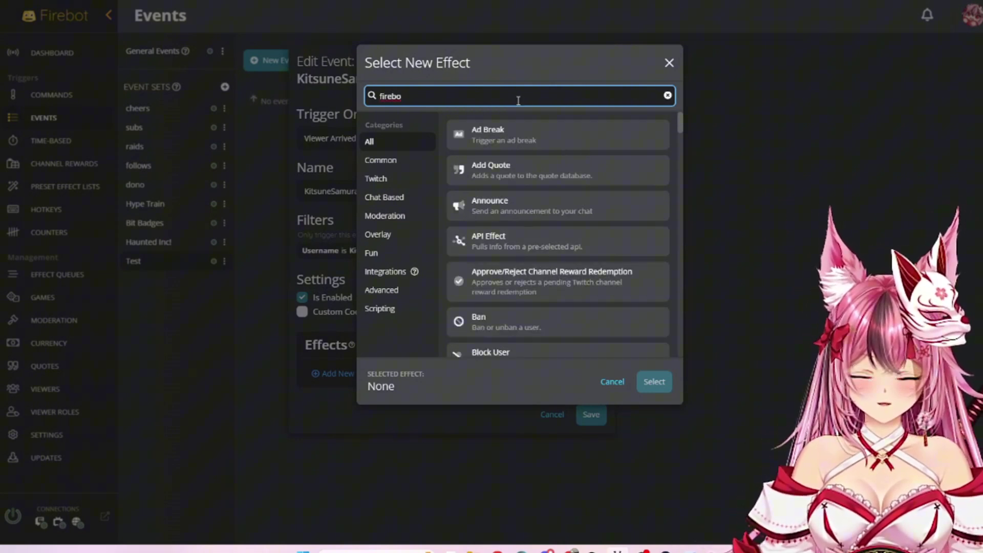
{"action": "scroll", "coordinate": [545, 189], "scroll_direction": "down", "scroll_amount": 10}
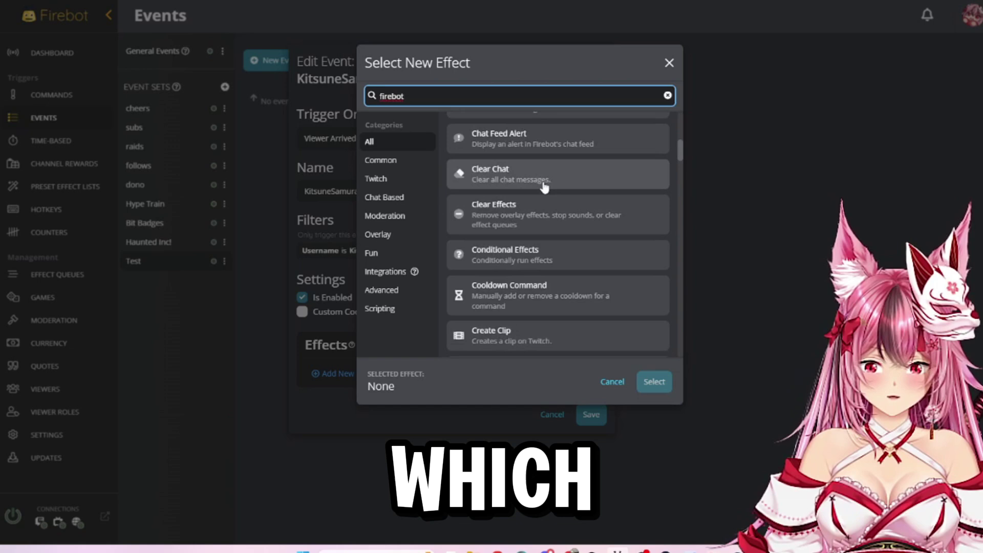
{"action": "type", "text": "t"}
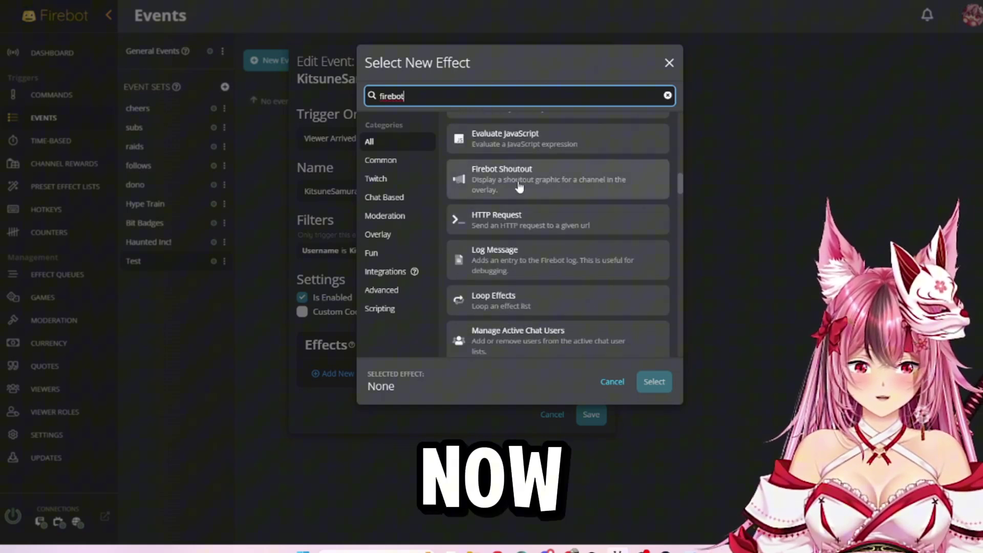
{"action": "left_click", "coordinate": [520, 190]}
{"action": "left_click", "coordinate": [654, 381]}
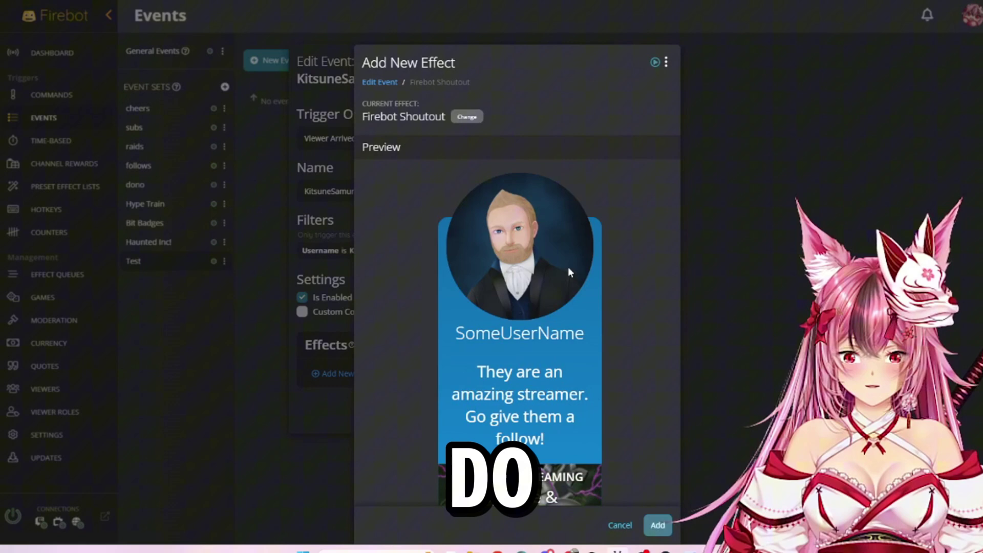
Step: Review the shoutout preview and customization options and enter the broadcaster's Twitch username as the shoutout's username
{"action": "scroll", "coordinate": [586, 205], "scroll_direction": "down", "scroll_amount": 2}
{"action": "scroll", "coordinate": [586, 207], "scroll_direction": "down", "scroll_amount": 2}
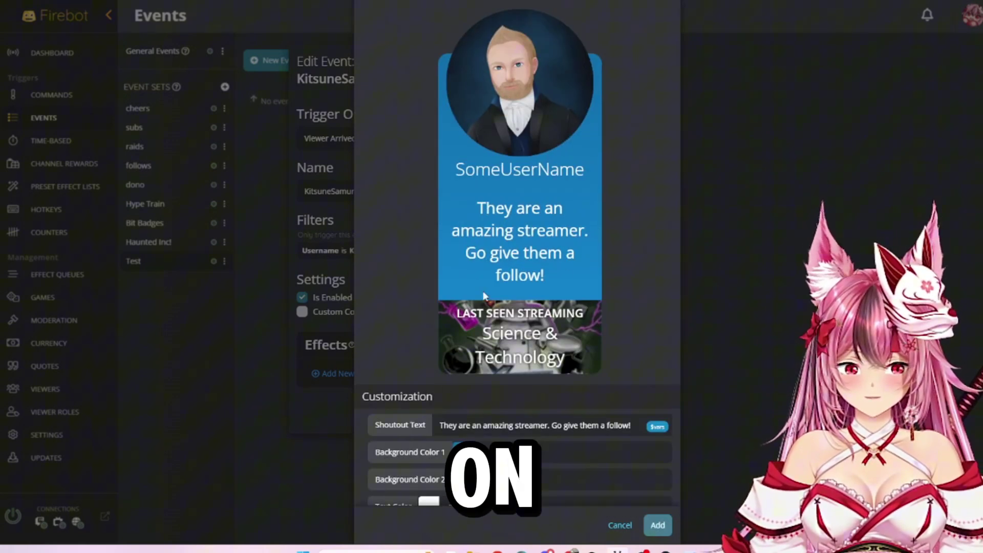
{"action": "scroll", "coordinate": [520, 23], "scroll_direction": "down", "scroll_amount": 2}
{"action": "scroll", "coordinate": [592, 245], "scroll_direction": "up", "scroll_amount": 5}
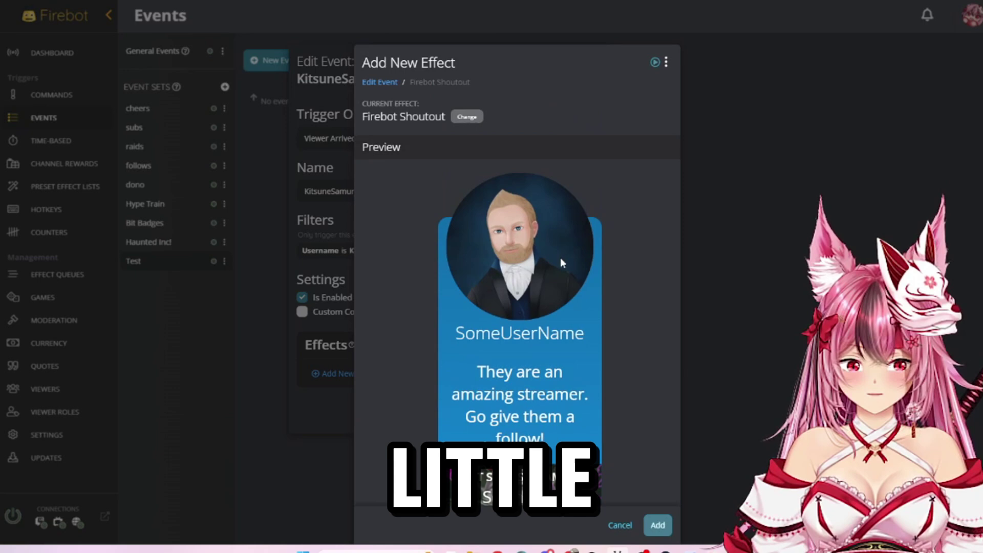
{"action": "scroll", "coordinate": [582, 342], "scroll_direction": "down", "scroll_amount": 5}
{"action": "scroll", "coordinate": [545, 388], "scroll_direction": "down", "scroll_amount": 2}
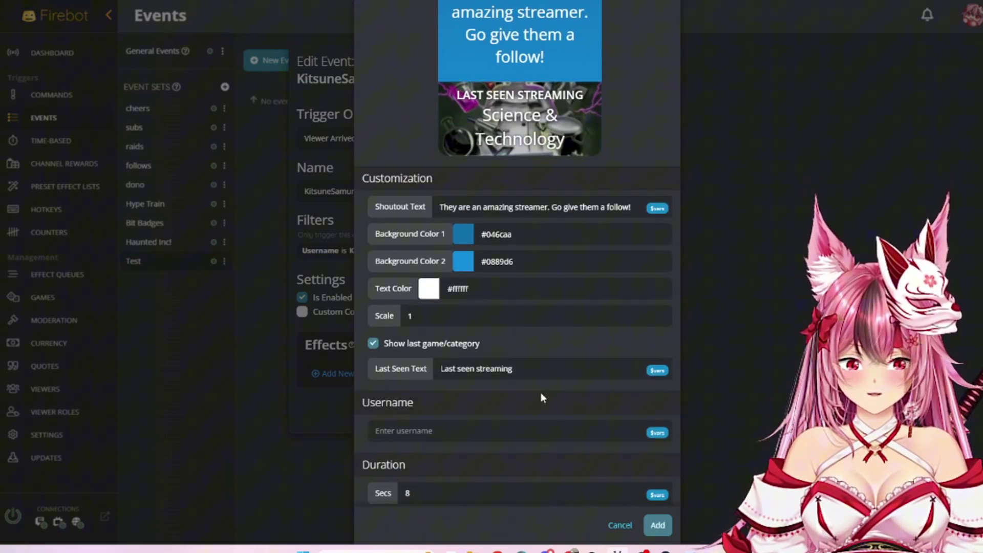
{"action": "left_click", "coordinate": [439, 425]}
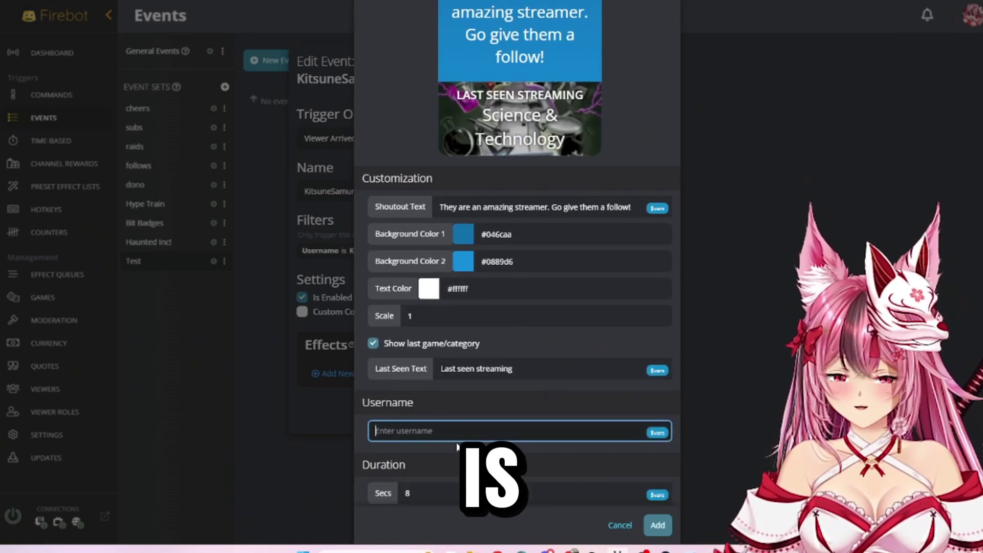
{"action": "type", "text": "KitsuneSamurai94"}
Step: Set the shoutout's overlay display location to the centre cell of the preset grid, checking the Custom location option as well
{"action": "scroll", "coordinate": [464, 403], "scroll_direction": "down", "scroll_amount": 2}
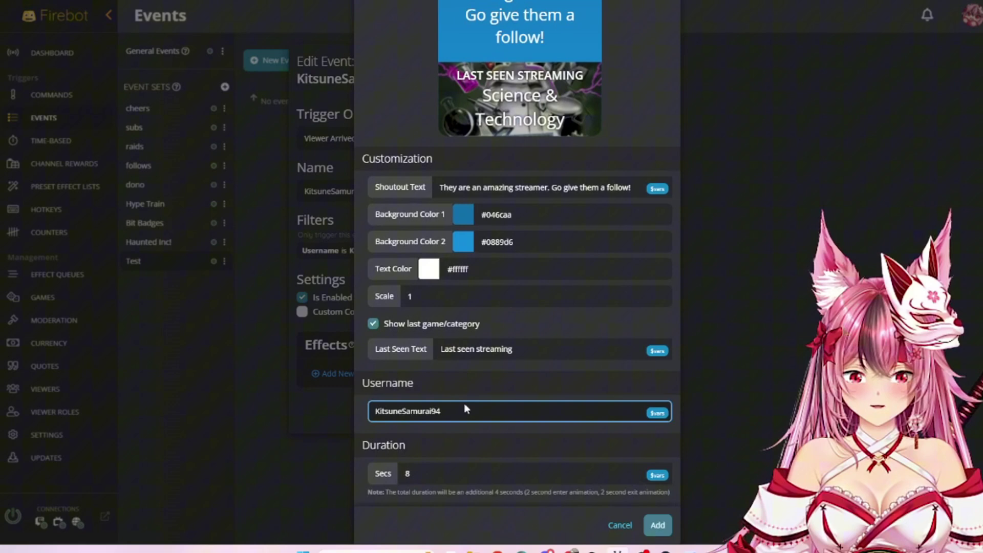
{"action": "scroll", "coordinate": [463, 238], "scroll_direction": "down", "scroll_amount": 2}
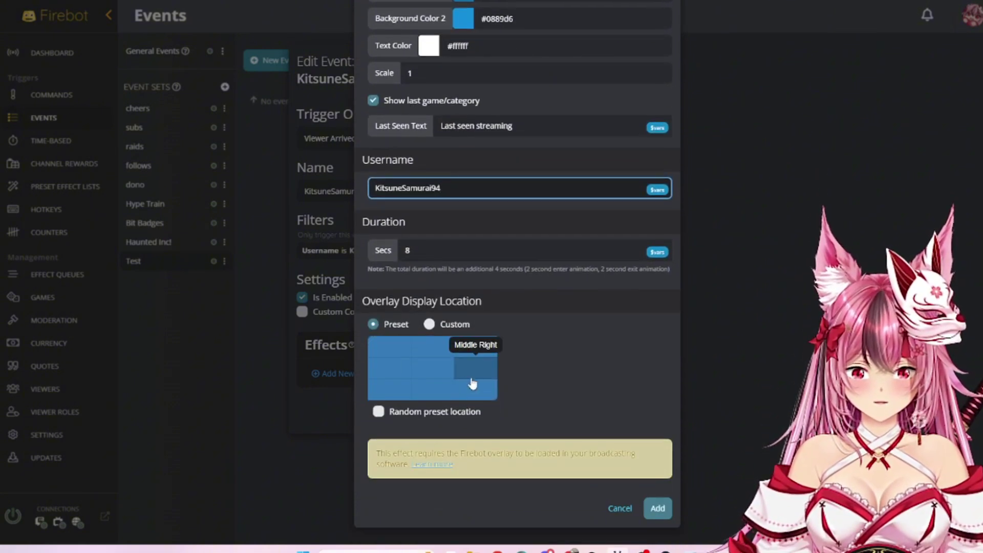
{"action": "left_click", "coordinate": [419, 365]}
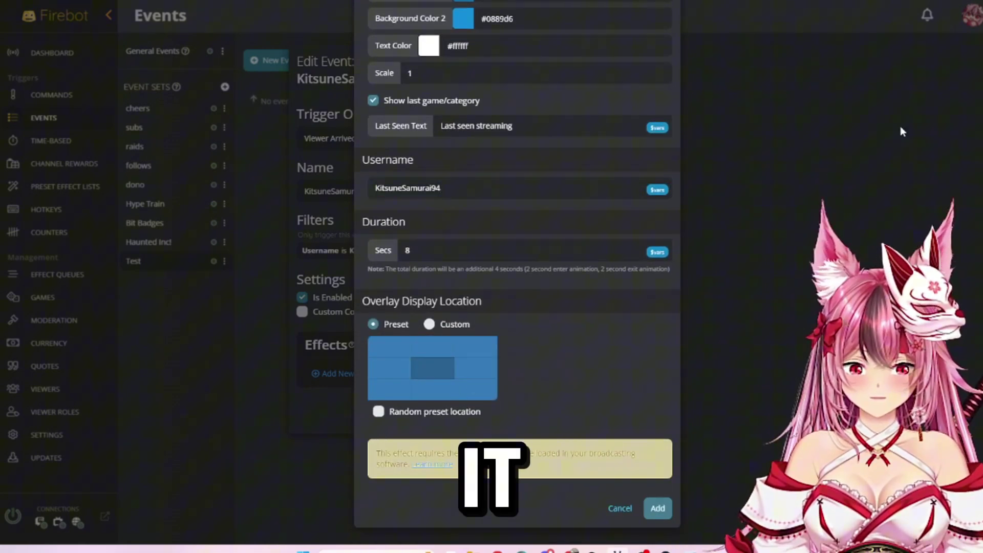
{"action": "scroll", "coordinate": [512, 389], "scroll_direction": "up", "scroll_amount": 1}
{"action": "left_click", "coordinate": [429, 350]}
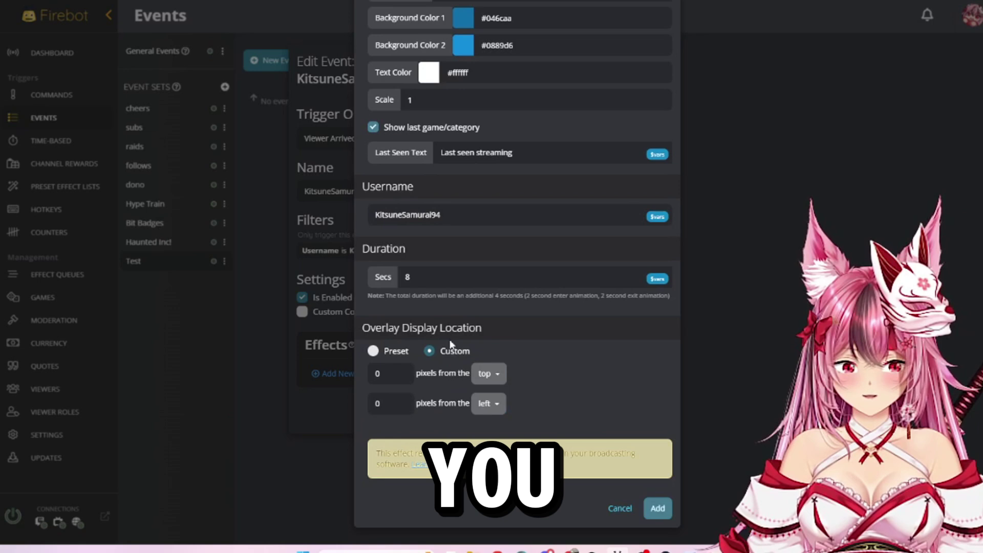
{"action": "left_click", "coordinate": [402, 350]}
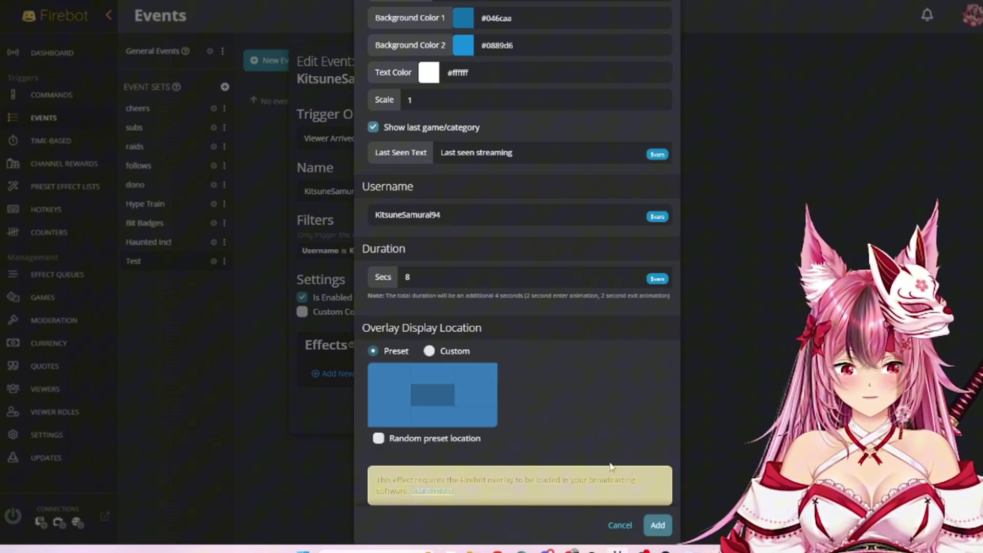
Step: Add the configured Firebot Shoutout to the event, test it, and save the event
{"action": "left_click", "coordinate": [657, 525]}
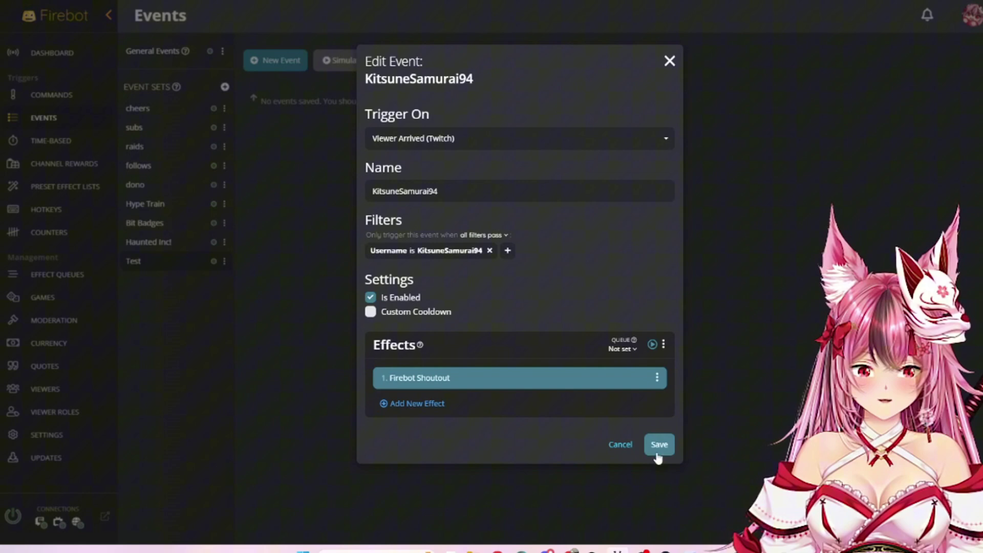
{"action": "left_click", "coordinate": [654, 350]}
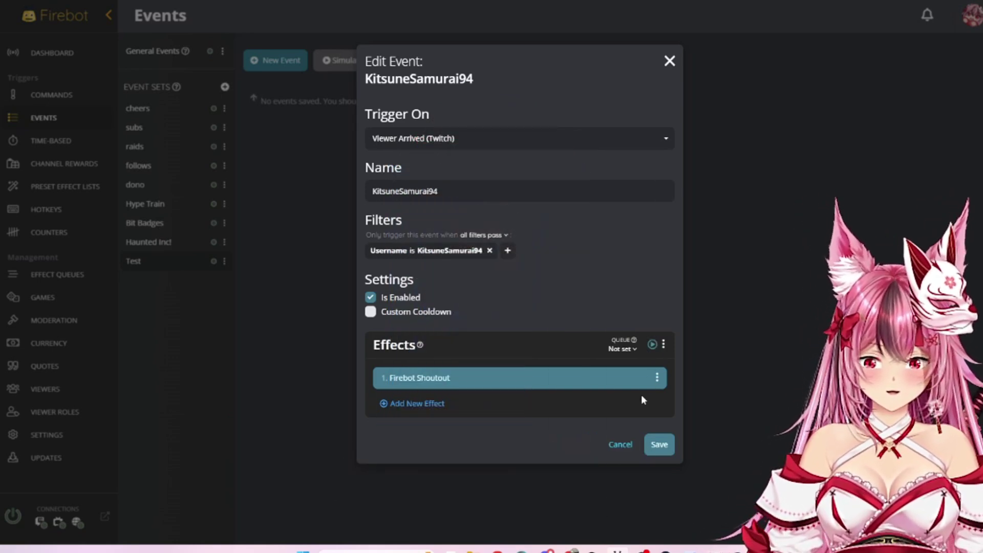
{"action": "left_click", "coordinate": [660, 447]}
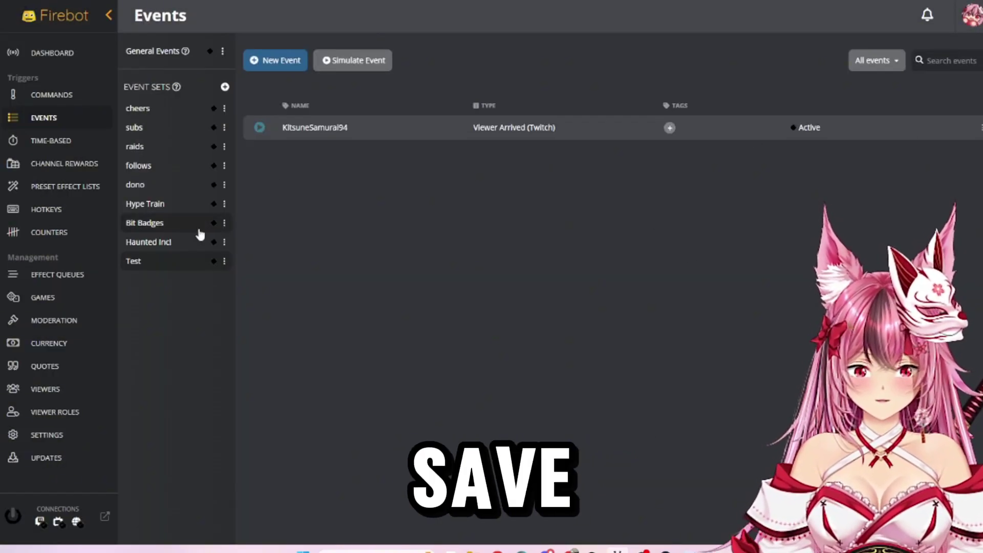
Step: Open the first viewer-arrival event in the Haunted Inc! event set for editing and inspect its first Show Image/GIF effect
{"action": "left_click", "coordinate": [183, 243]}
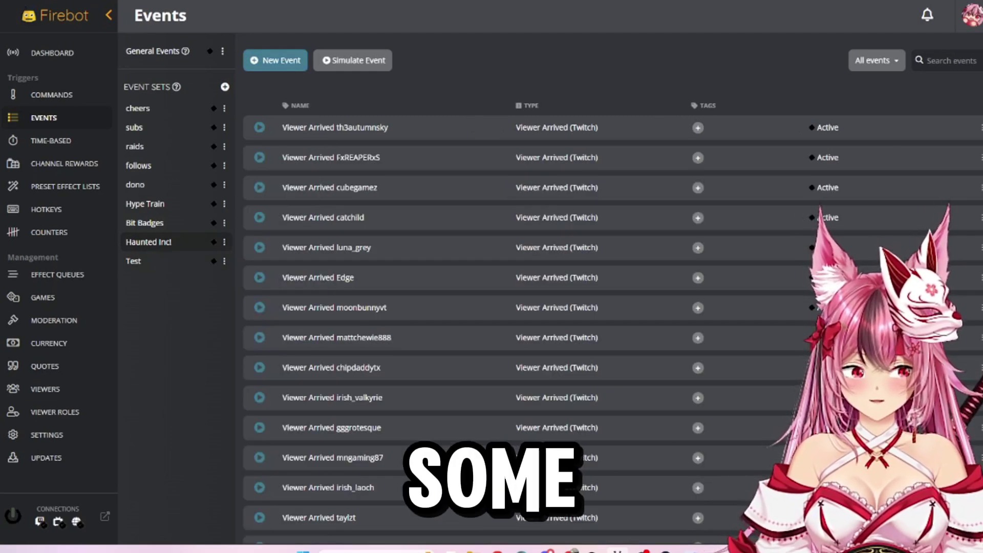
{"action": "left_click", "coordinate": [981, 128]}
{"action": "left_click", "coordinate": [970, 137]}
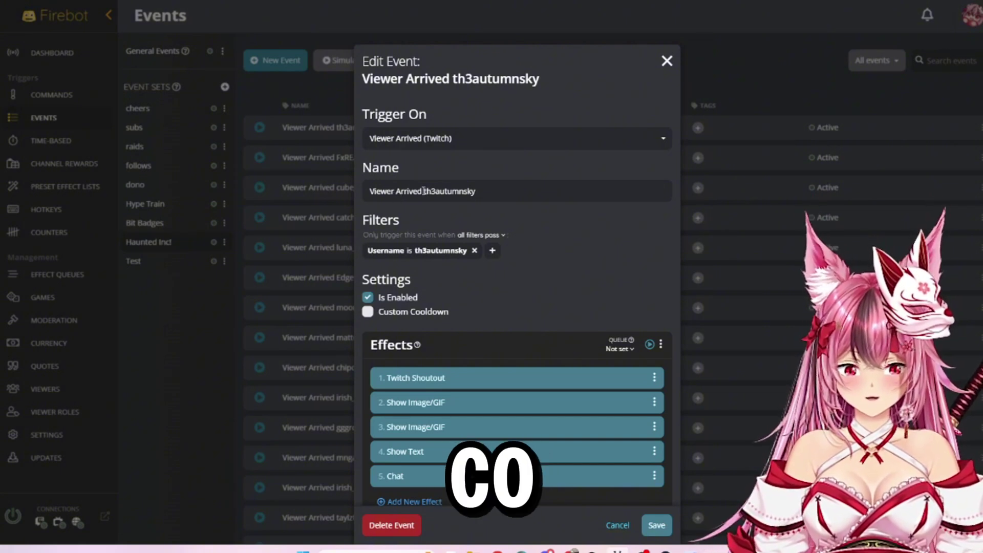
{"action": "scroll", "coordinate": [540, 377], "scroll_direction": "down", "scroll_amount": 1}
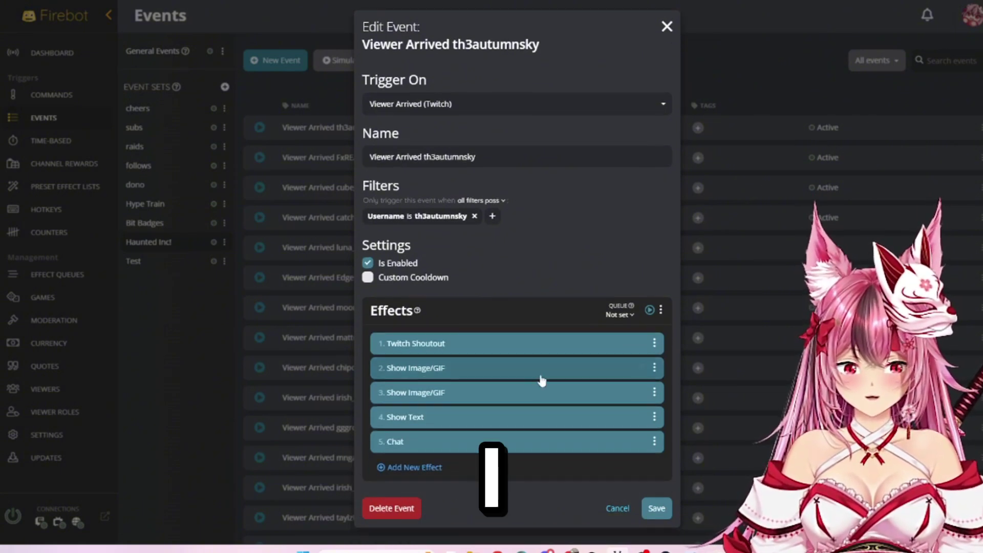
{"action": "left_click", "coordinate": [496, 368]}
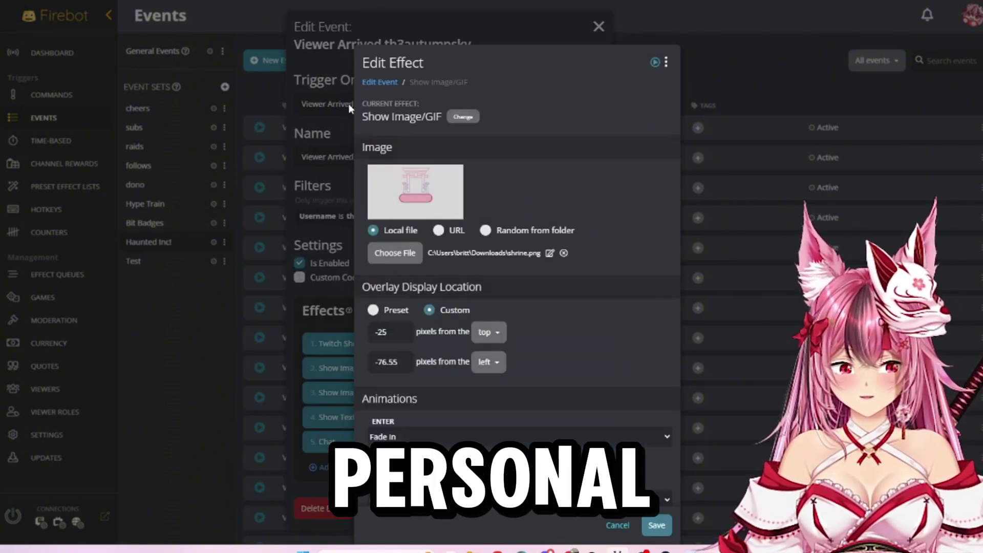
{"action": "key", "text": "Escape"}
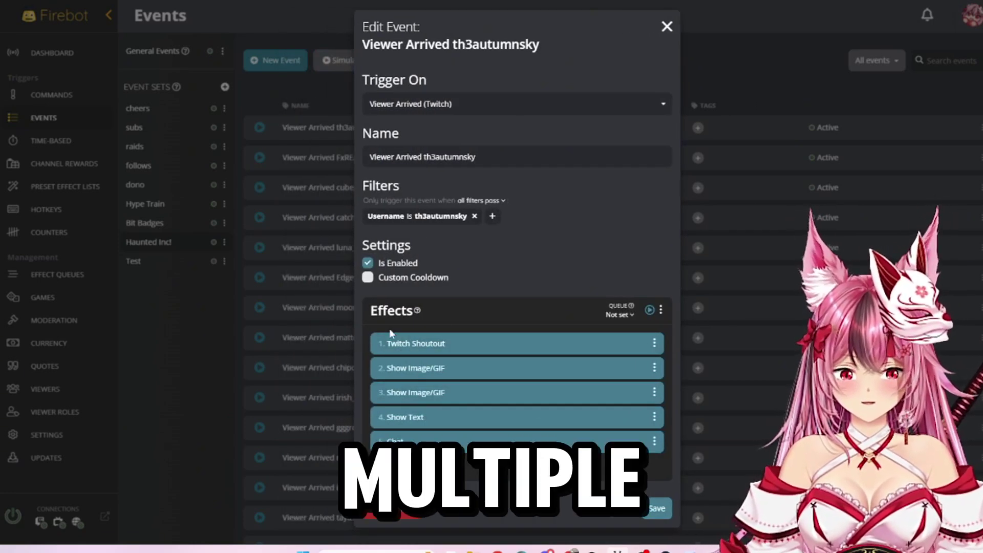
Step: Examine the Twitch Shoutout target and the Show Image/GIF effects, leaving their settings as they are
{"action": "left_click", "coordinate": [422, 344]}
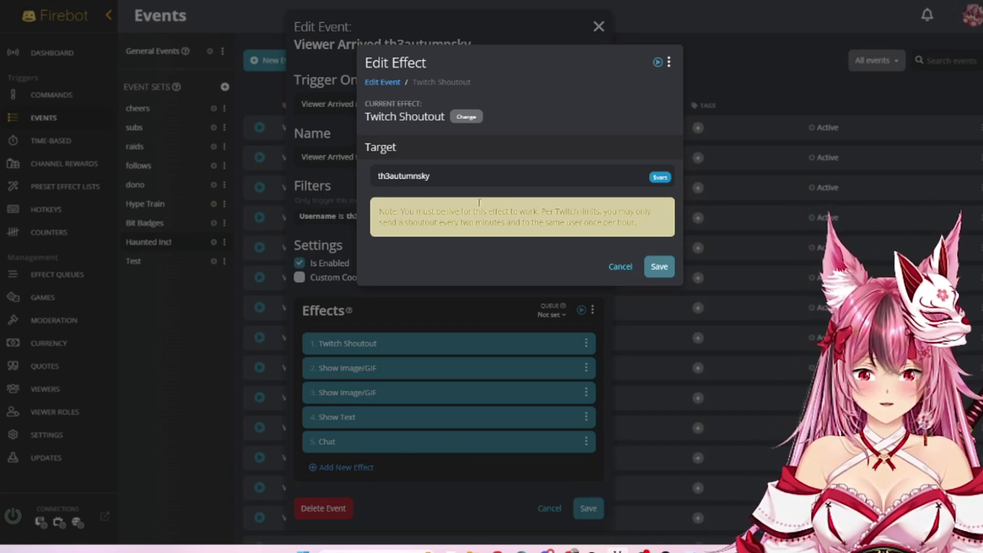
{"action": "left_click", "coordinate": [618, 267]}
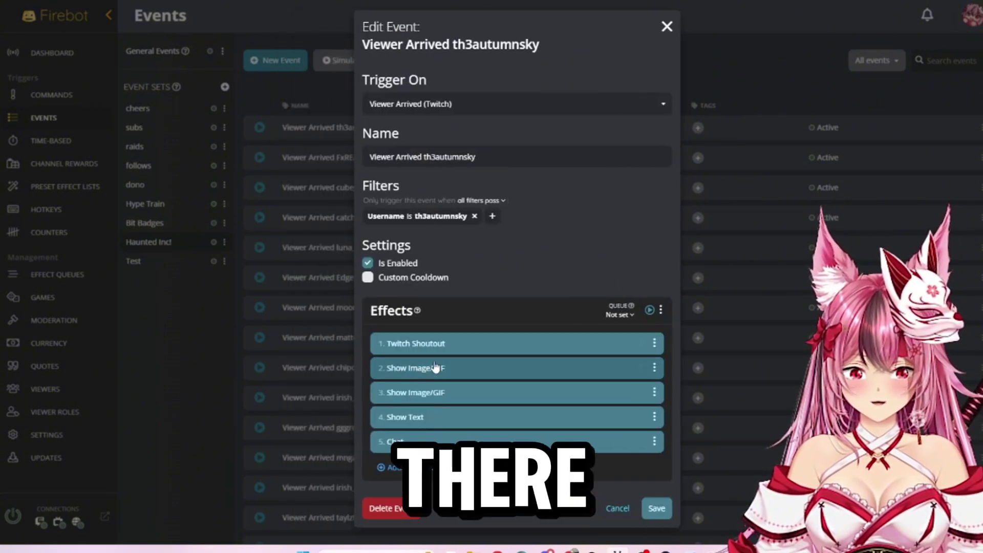
{"action": "left_click", "coordinate": [410, 369]}
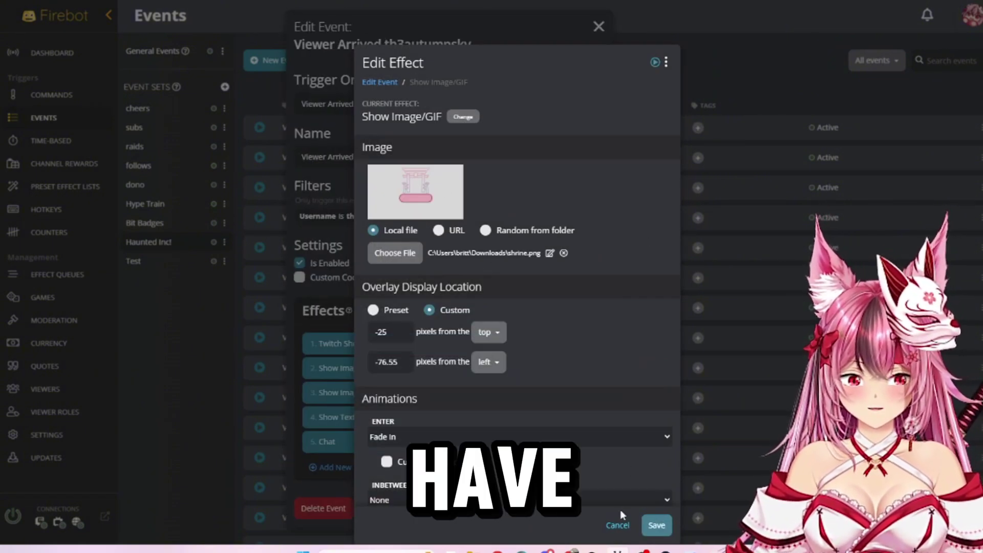
{"action": "left_click", "coordinate": [618, 524]}
{"action": "left_click", "coordinate": [497, 391]}
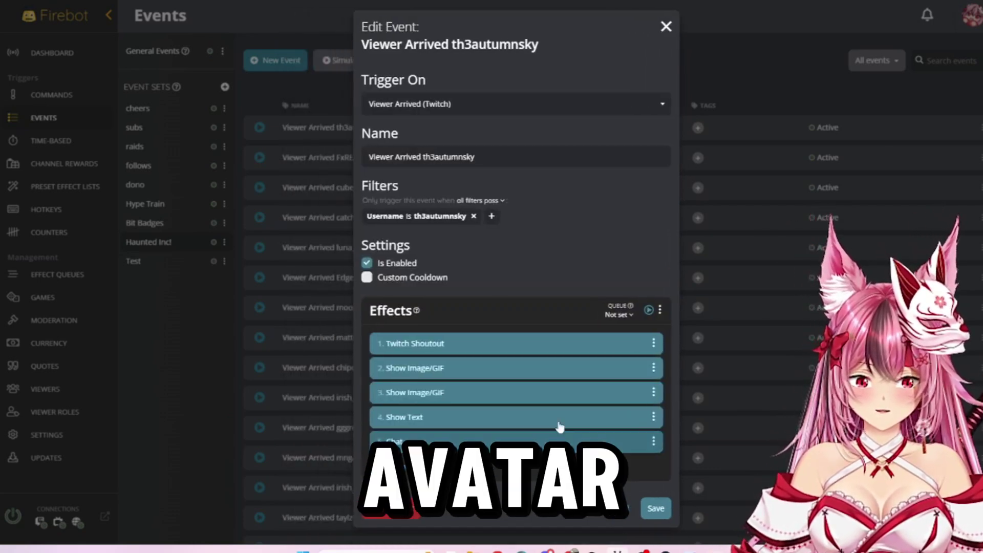
Step: Review the formatted message in the Show Text effect and the bot message in the Chat effect
{"action": "left_click", "coordinate": [438, 417]}
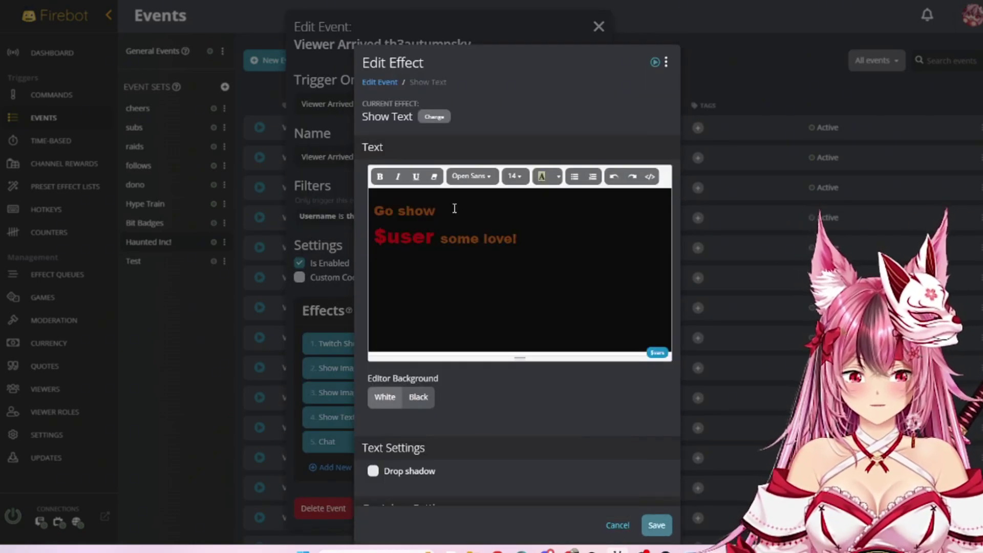
{"action": "left_click", "coordinate": [617, 525]}
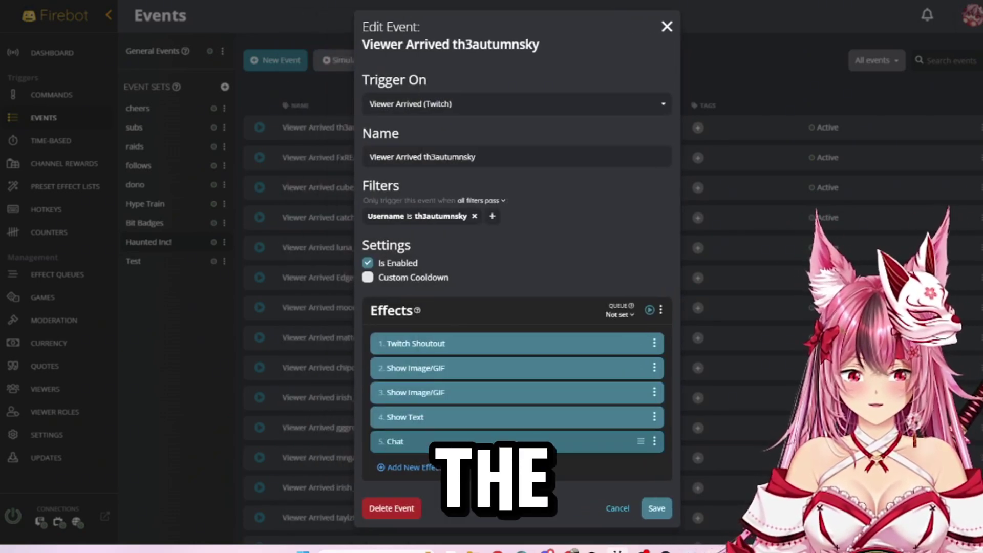
{"action": "left_click", "coordinate": [358, 442]}
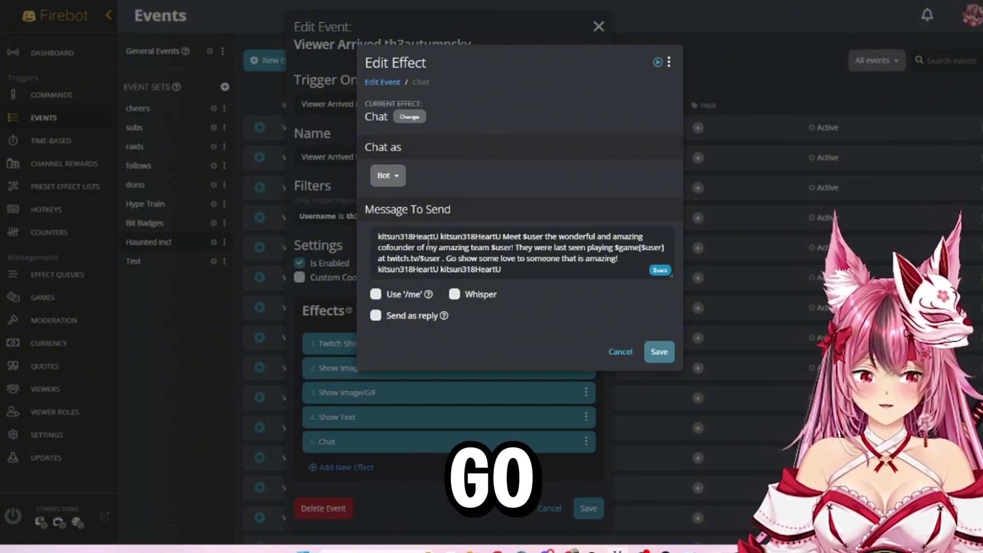
{"action": "left_click", "coordinate": [659, 351]}
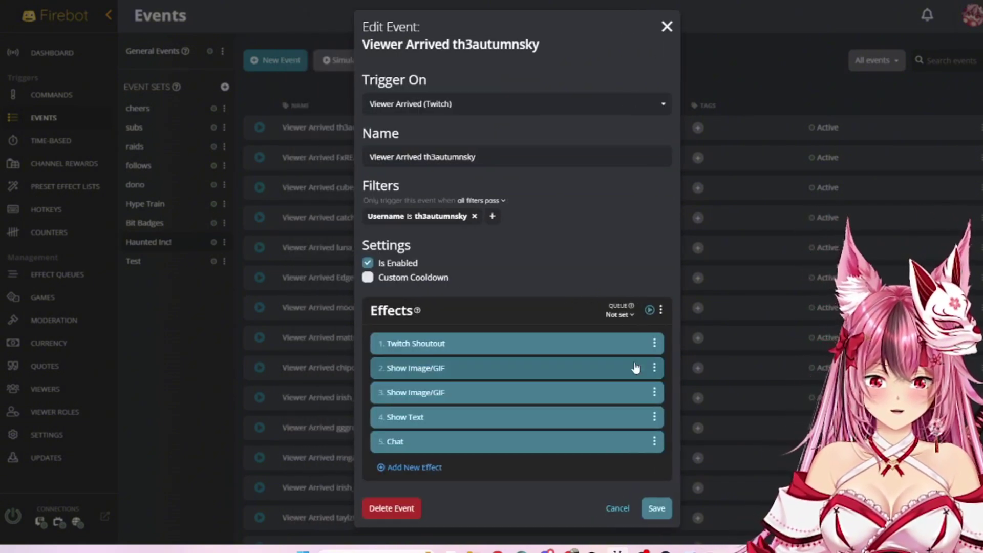
Step: Test all effects of the open viewer-arrival event and bring the stream chat window beside the editor to check the output
{"action": "left_click", "coordinate": [650, 311]}
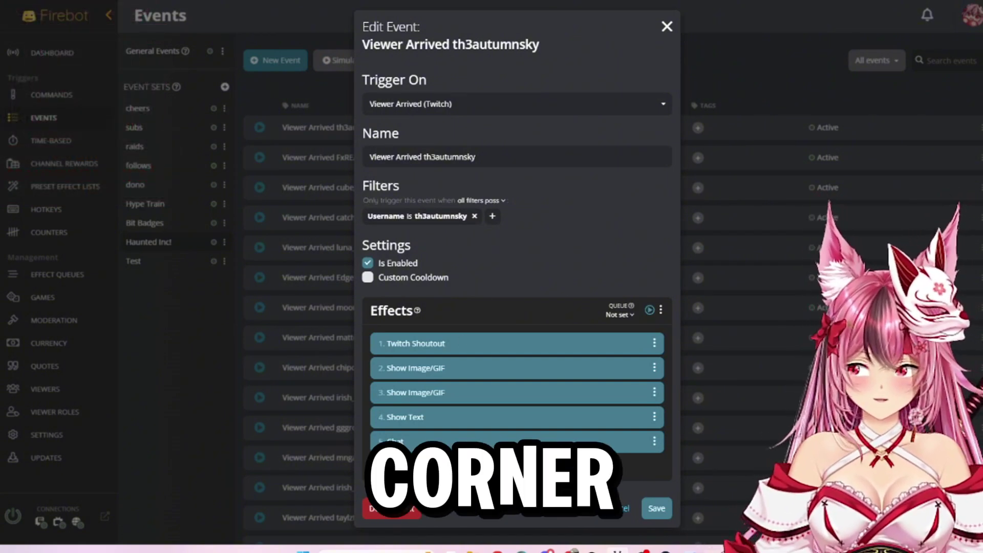
{"action": "left_click_drag", "start_coordinate": [0, 25], "coordinate": [209, 12]}
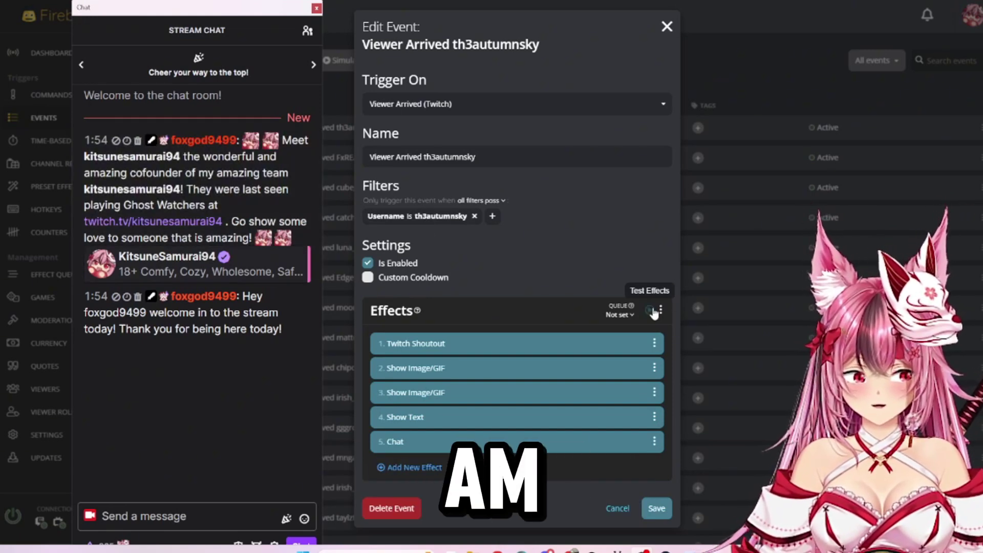
{"action": "left_click", "coordinate": [650, 310]}
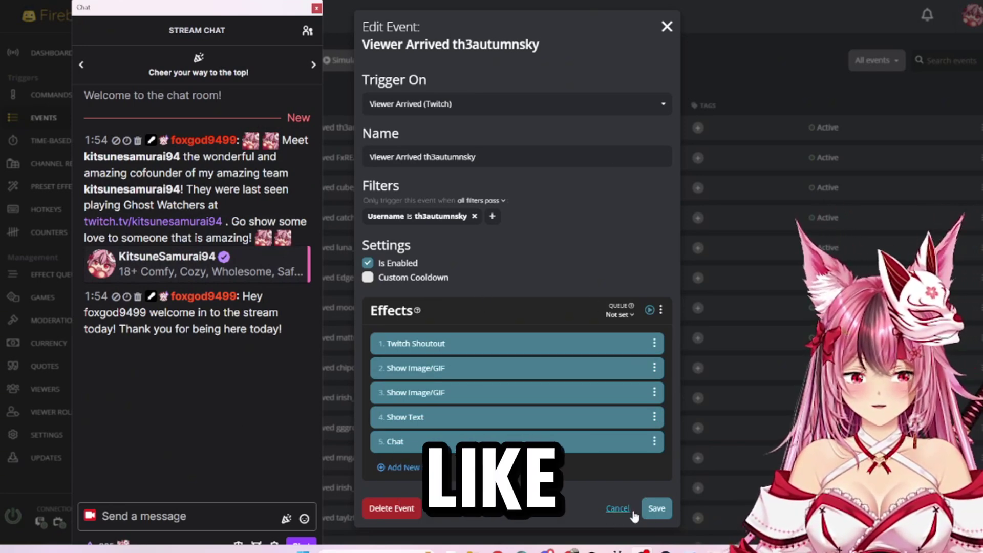
Step: Browse the list of effects available for the event, then leave the list and the event editor without adding anything
{"action": "left_click", "coordinate": [414, 467]}
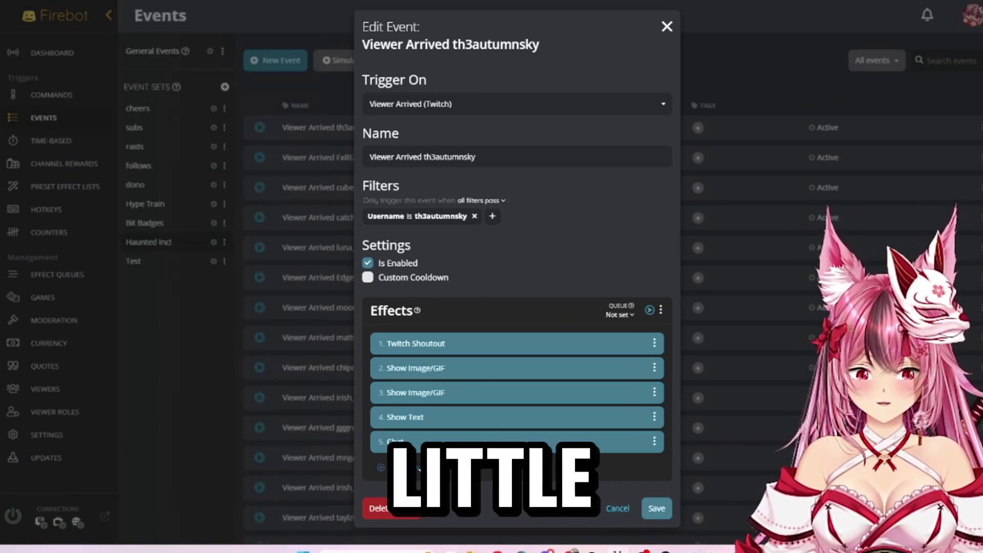
{"action": "scroll", "coordinate": [494, 241], "scroll_direction": "down", "scroll_amount": 5}
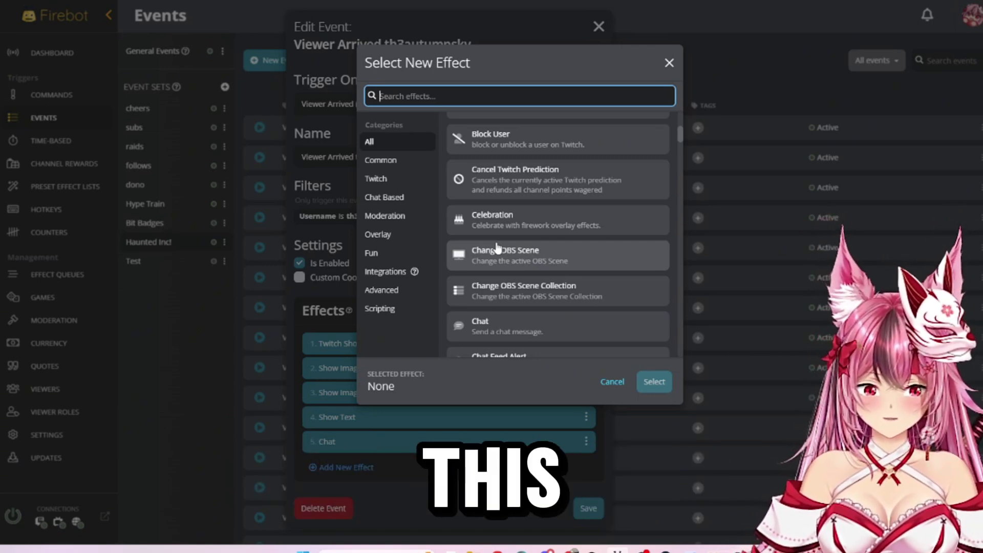
{"action": "left_click", "coordinate": [611, 382]}
{"action": "left_click", "coordinate": [612, 511]}
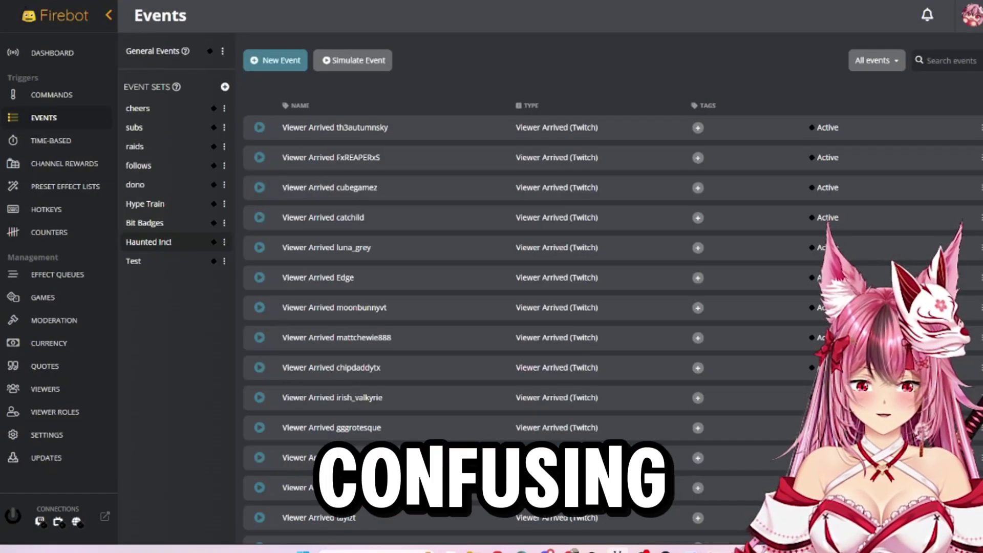